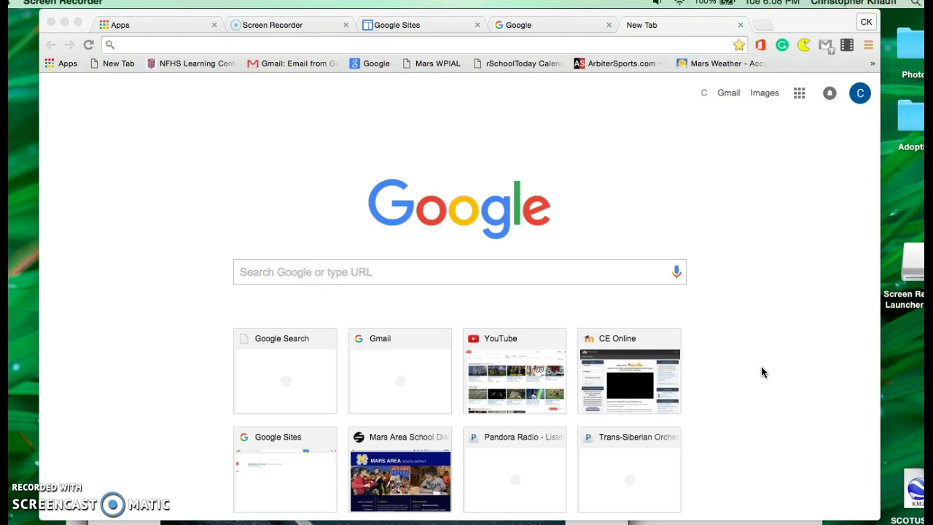
Check the browser's option for always showing the bookmarks bar.
{"action": "left_click", "coordinate": [791, 308]}
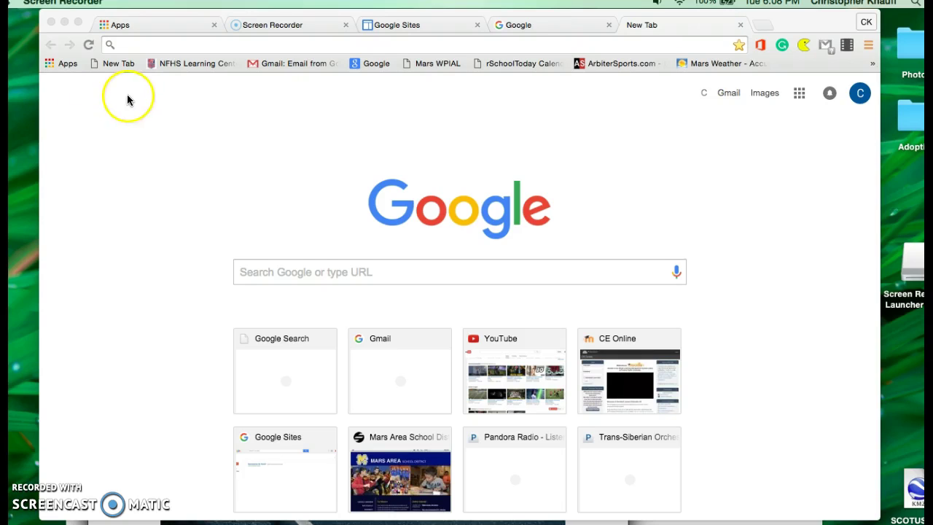
{"action": "left_click", "coordinate": [112, 132]}
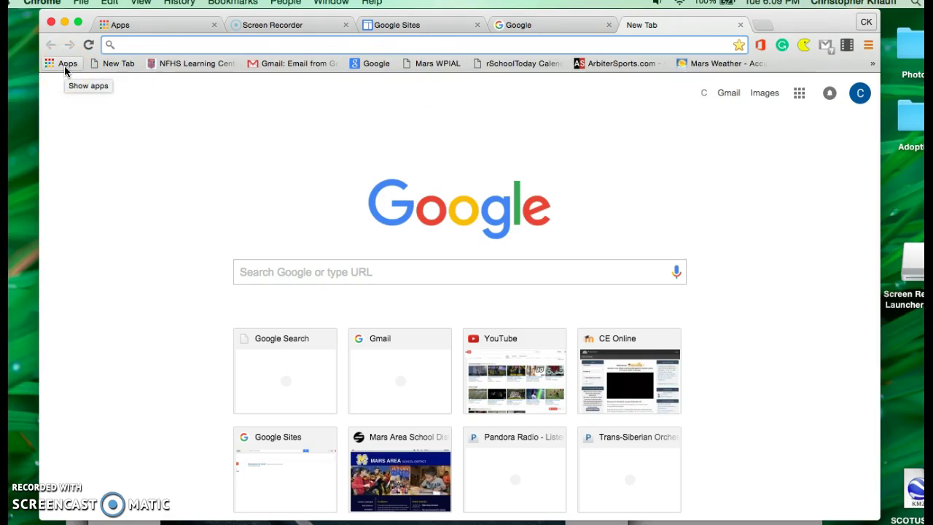
{"action": "left_click", "coordinate": [143, 4]}
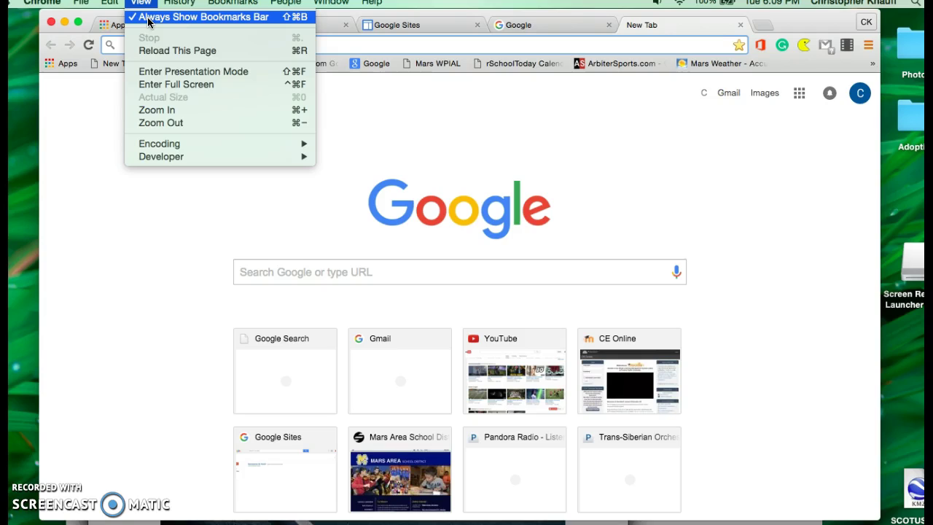
{"action": "left_click", "coordinate": [70, 211]}
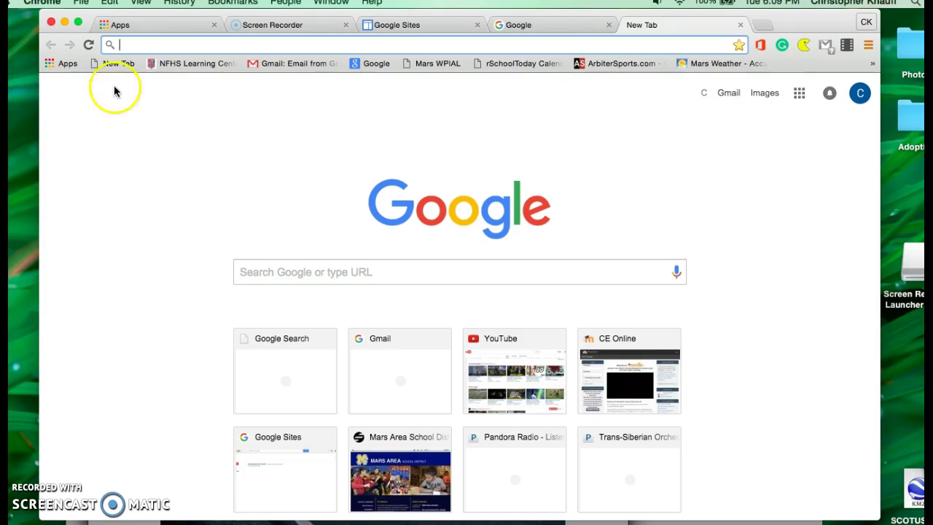
Open the Chrome Web Store from the browser's apps page and search it for "maps".
{"action": "left_click", "coordinate": [65, 67]}
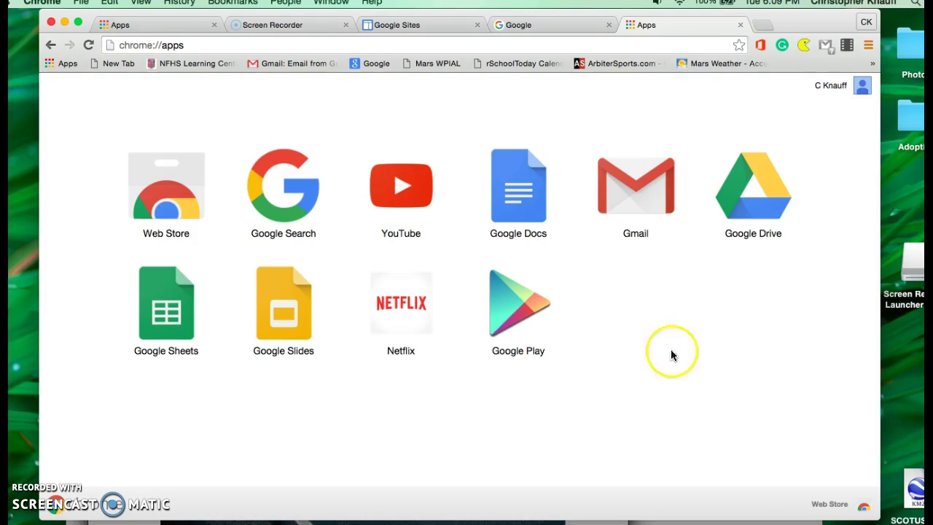
{"action": "left_click", "coordinate": [840, 507]}
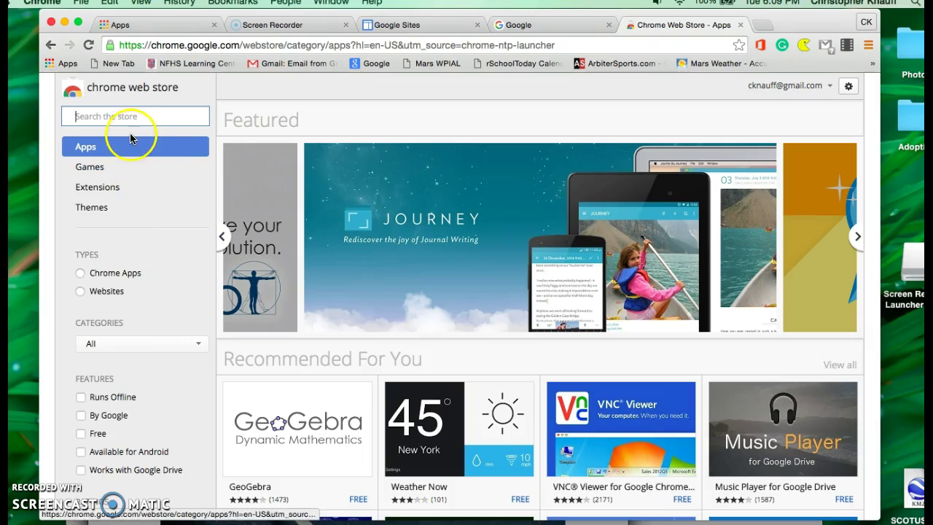
{"action": "type", "text": "maps"}
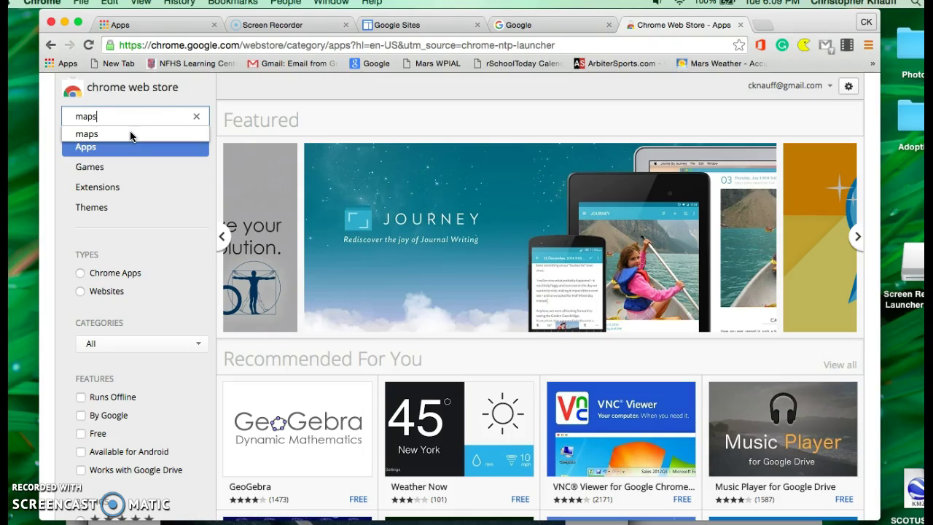
{"action": "key", "text": "Return"}
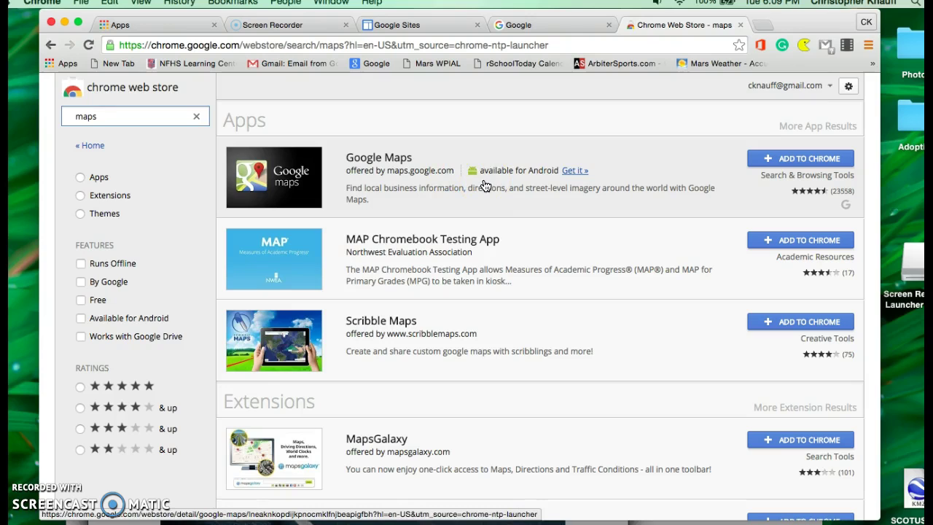
Add the Google Maps app to Chrome and return to the apps page.
{"action": "left_click", "coordinate": [797, 162]}
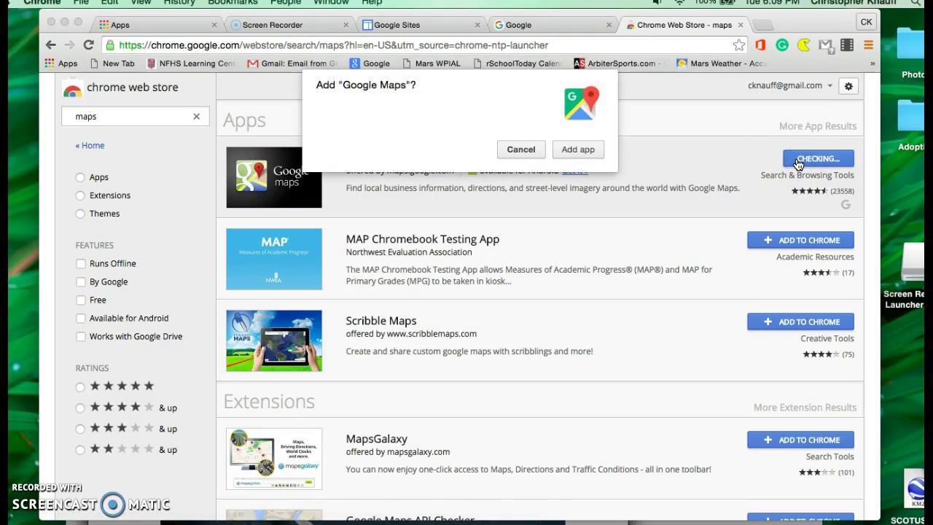
{"action": "left_click", "coordinate": [575, 150]}
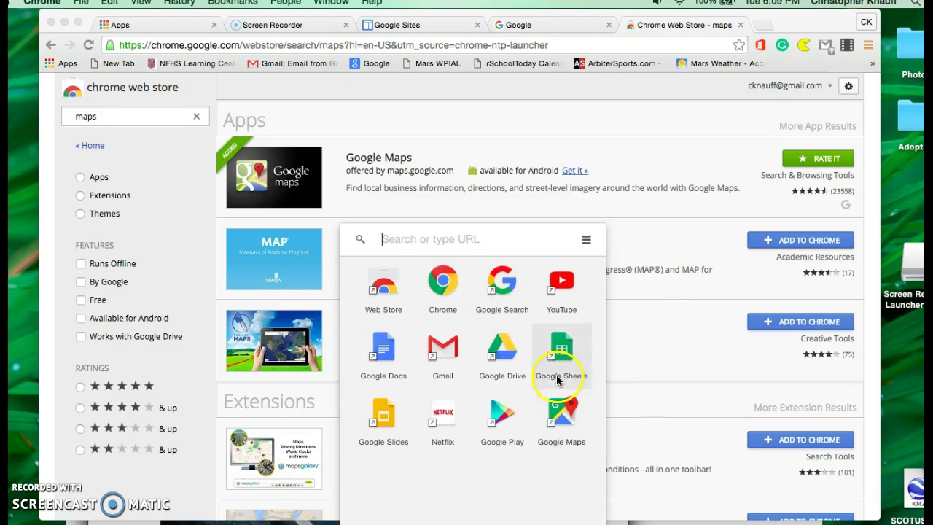
{"action": "left_click", "coordinate": [56, 65]}
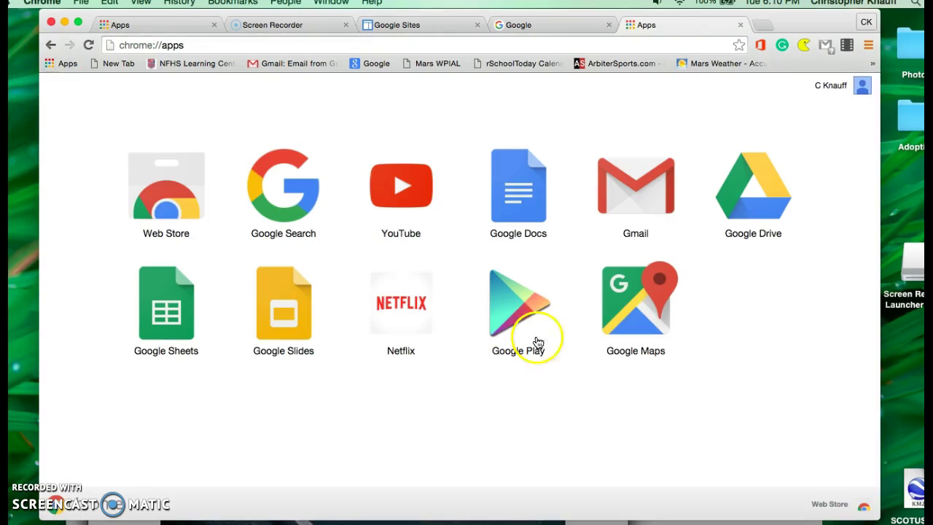
{"action": "left_click", "coordinate": [622, 353]}
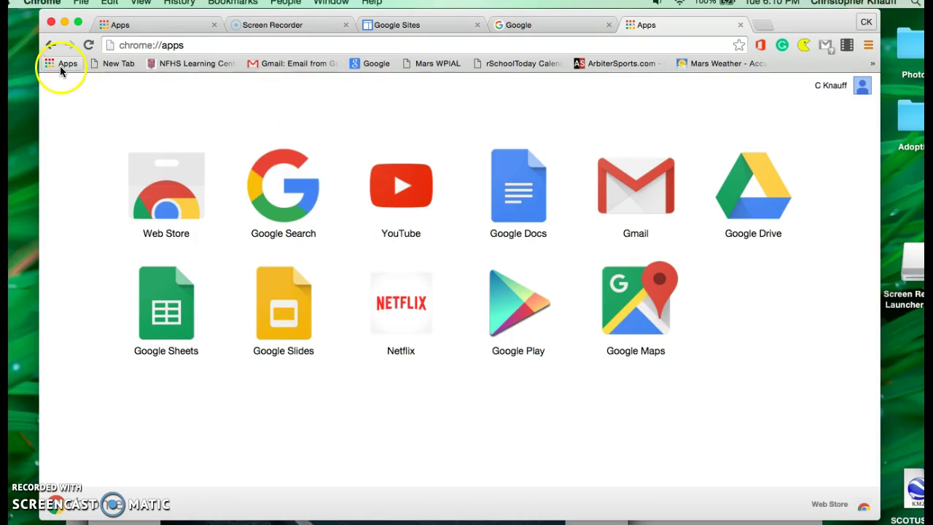
Open Chrome's Extensions page and look through the installed extensions down to the end of the list.
{"action": "left_click", "coordinate": [871, 48]}
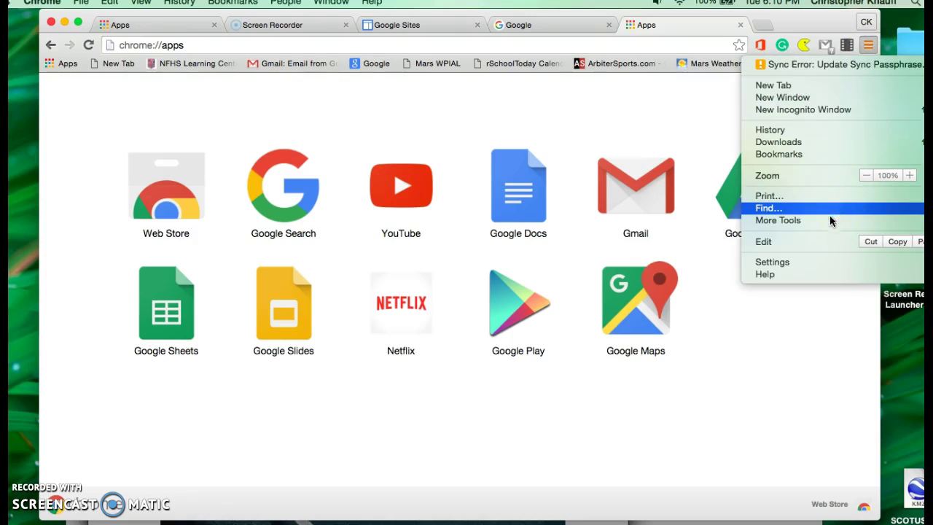
{"action": "mouse_move", "coordinate": [827, 220]}
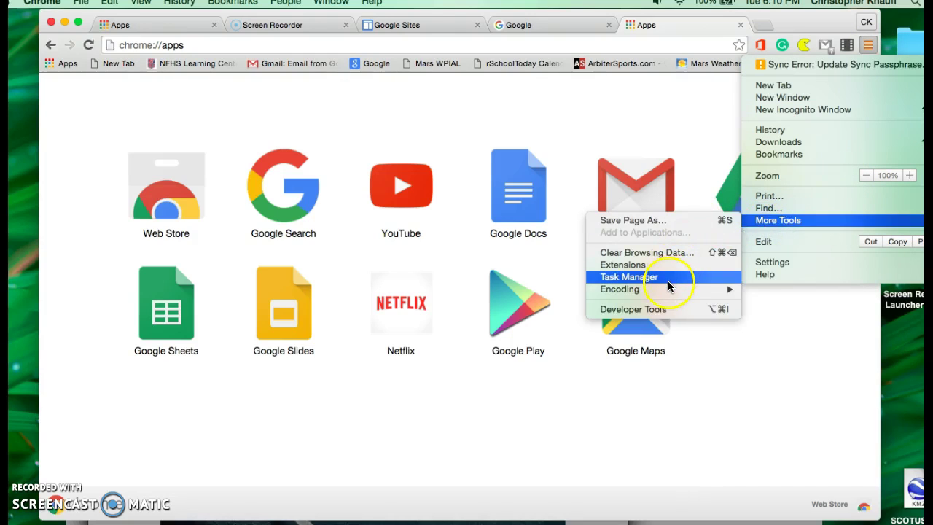
{"action": "left_click", "coordinate": [662, 265]}
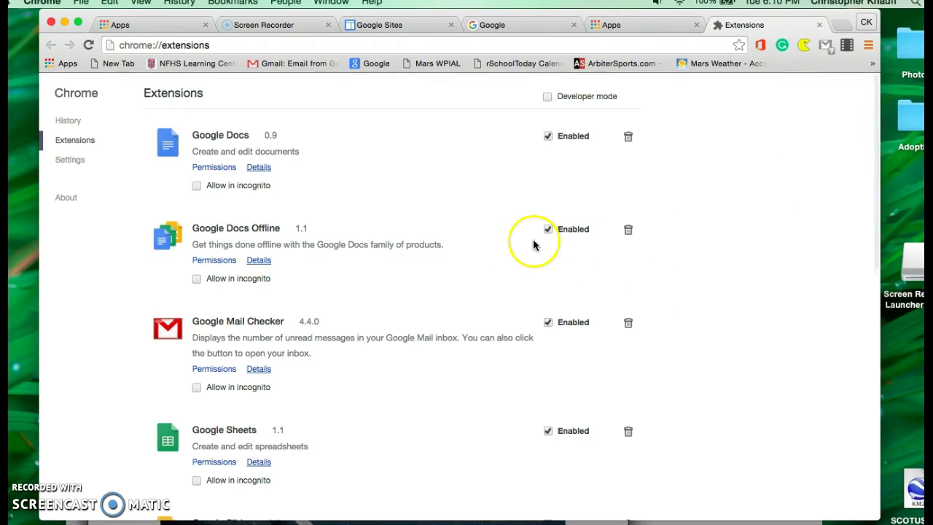
{"action": "scroll", "coordinate": [461, 265], "scroll_direction": "down", "scroll_amount": 10}
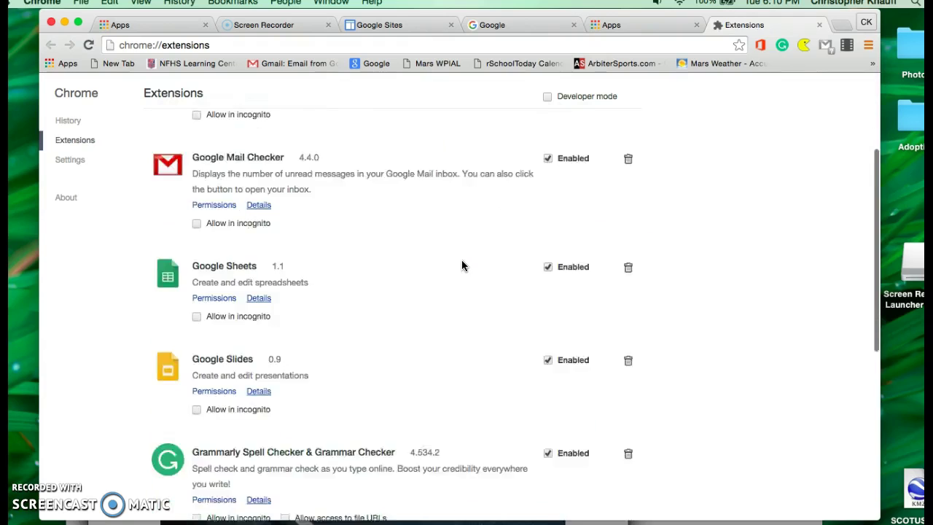
{"action": "scroll", "coordinate": [462, 264], "scroll_direction": "down", "scroll_amount": 4}
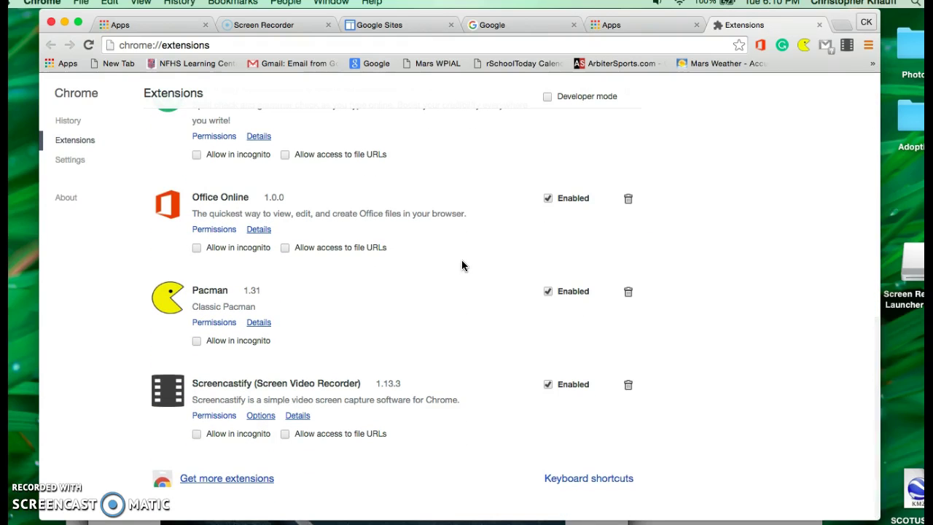
Go to the web store to get more extensions and search for "traslate".
{"action": "left_click", "coordinate": [263, 485]}
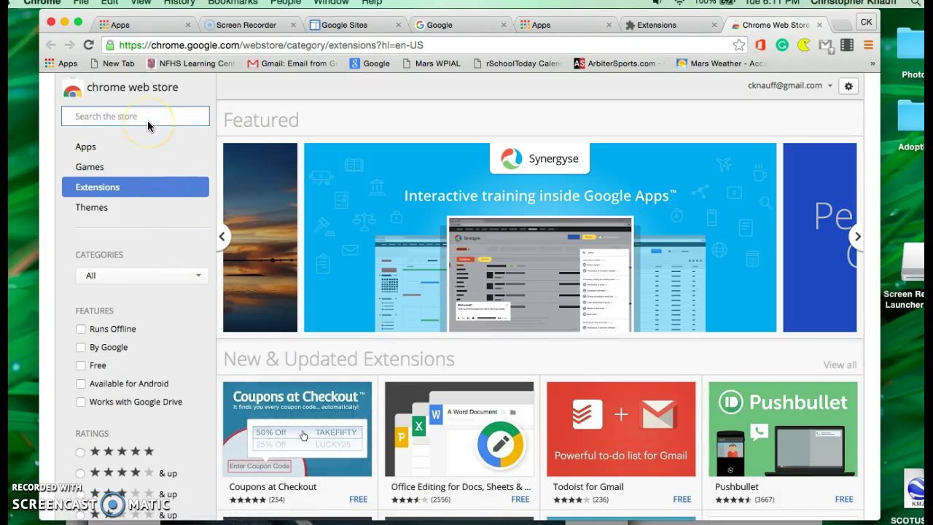
{"action": "type", "text": "traslate"}
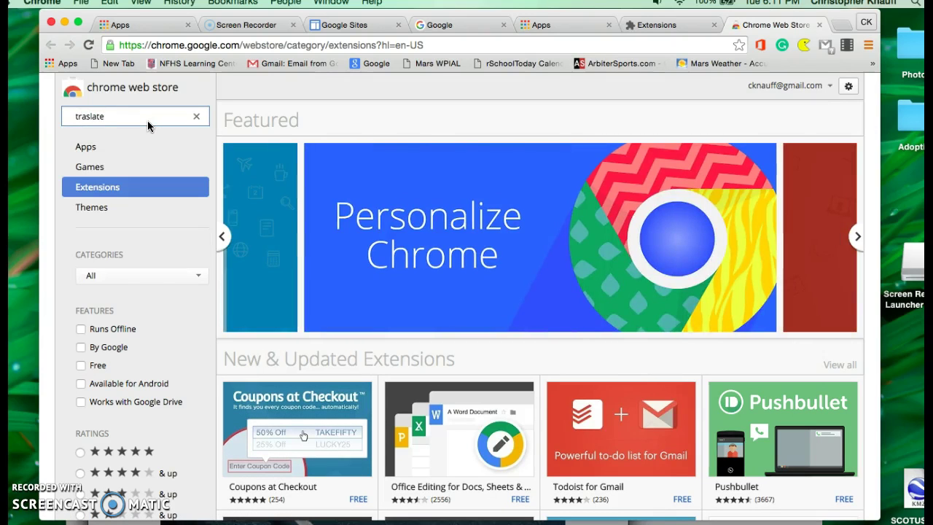
{"action": "key", "text": "Return"}
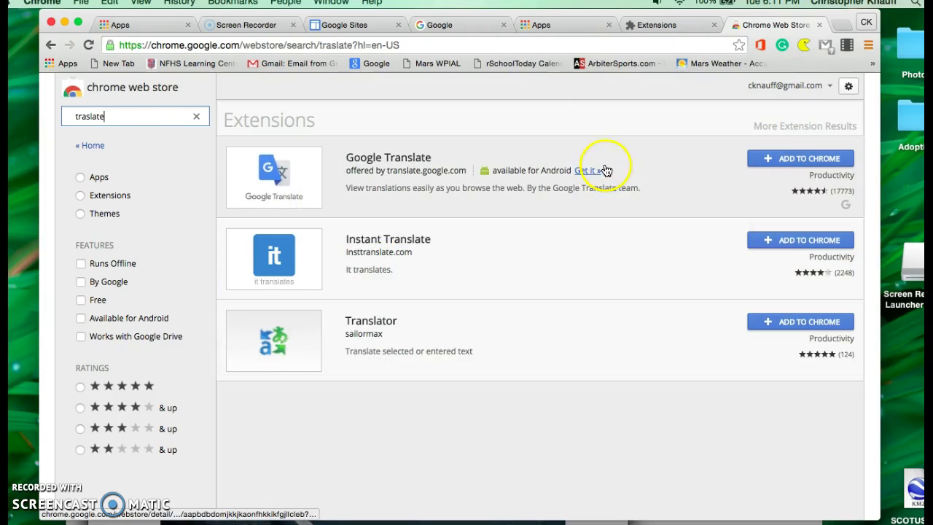
Add the Google Translate extension to Chrome and dismiss its notification.
{"action": "left_click", "coordinate": [795, 167]}
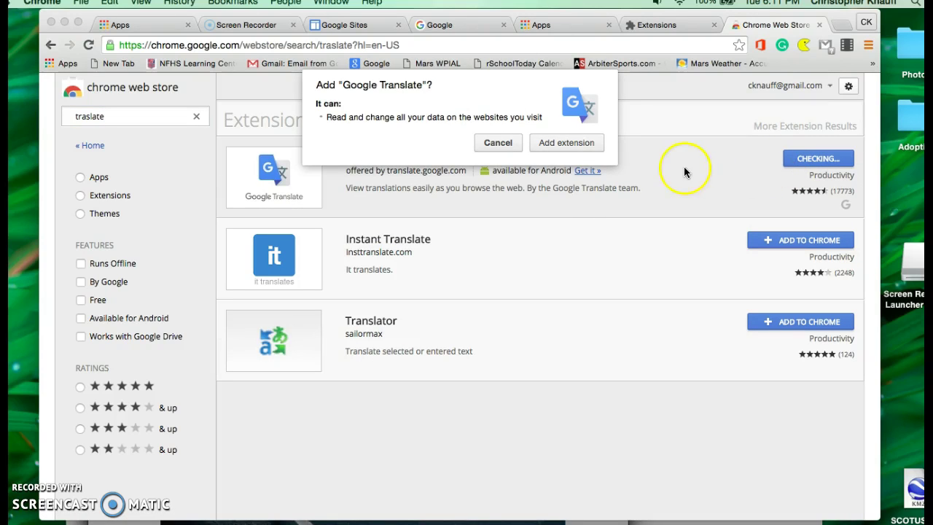
{"action": "left_click", "coordinate": [566, 143]}
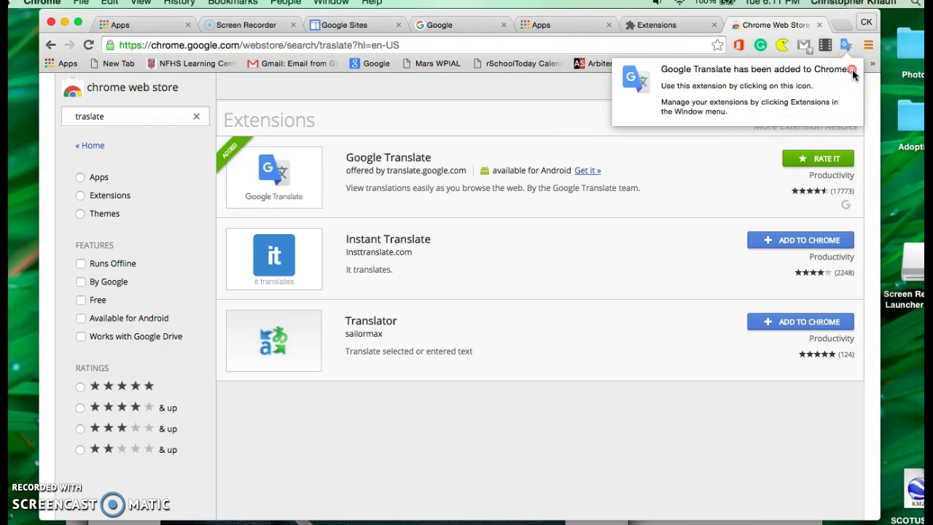
{"action": "left_click", "coordinate": [852, 70]}
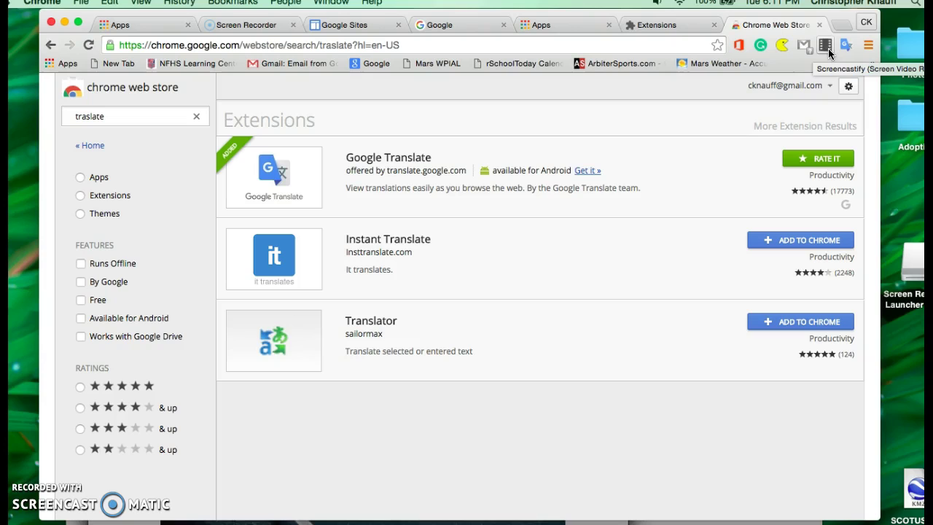
Start a desktop recording with the Screencastify extension, sharing the entire screen.
{"action": "left_click", "coordinate": [827, 46]}
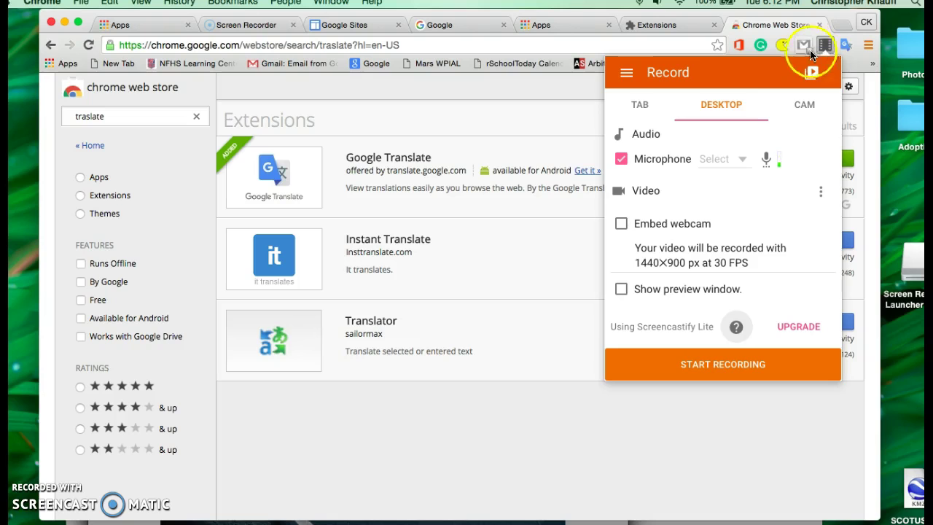
{"action": "left_click", "coordinate": [738, 369]}
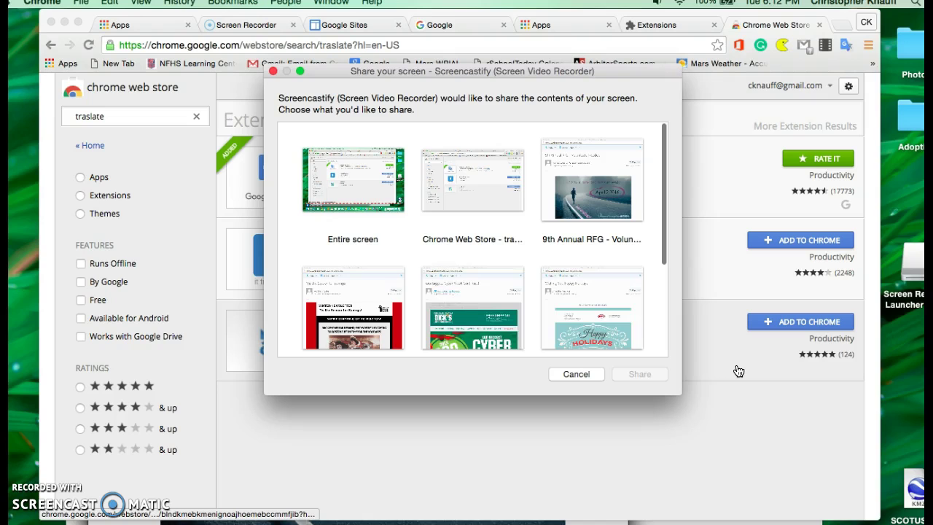
{"action": "left_click", "coordinate": [345, 178]}
{"action": "left_click", "coordinate": [640, 375]}
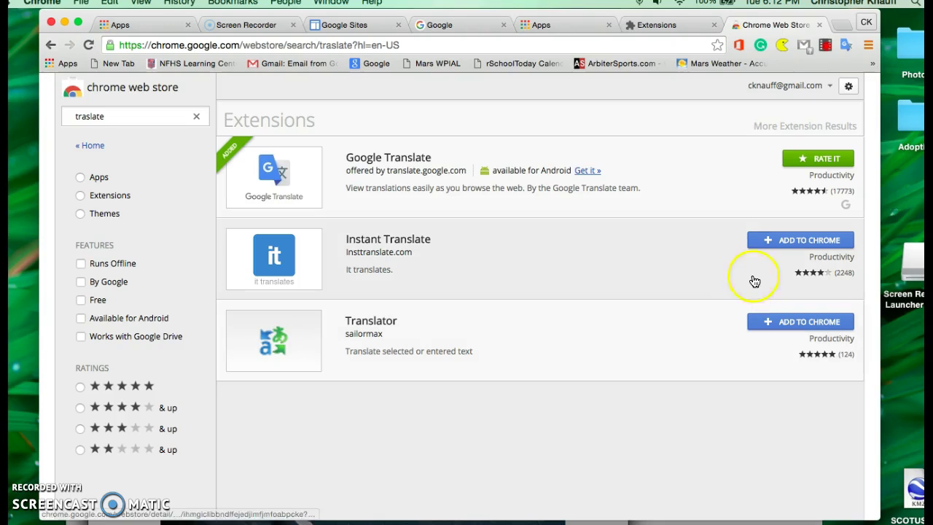
Stop the Screencastify recording and close the page showing the finished screencast.
{"action": "left_click", "coordinate": [823, 49]}
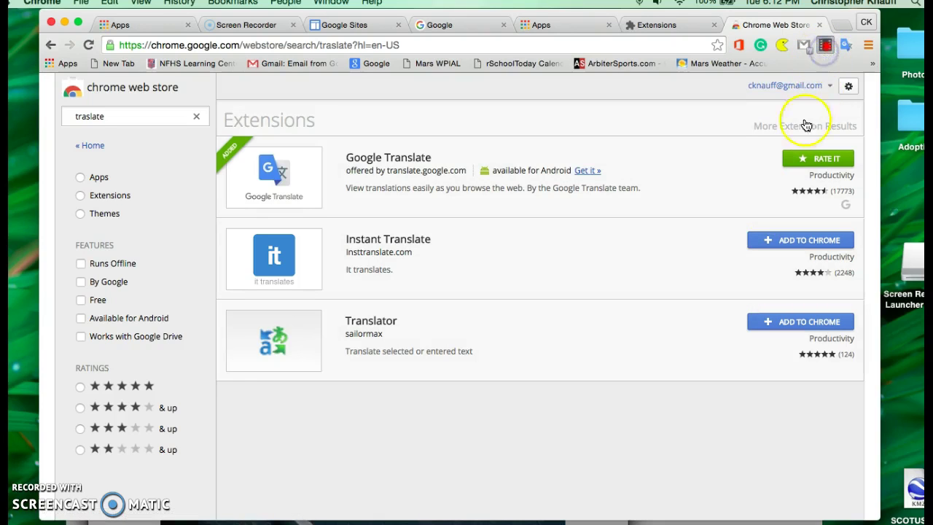
{"action": "left_click", "coordinate": [767, 209]}
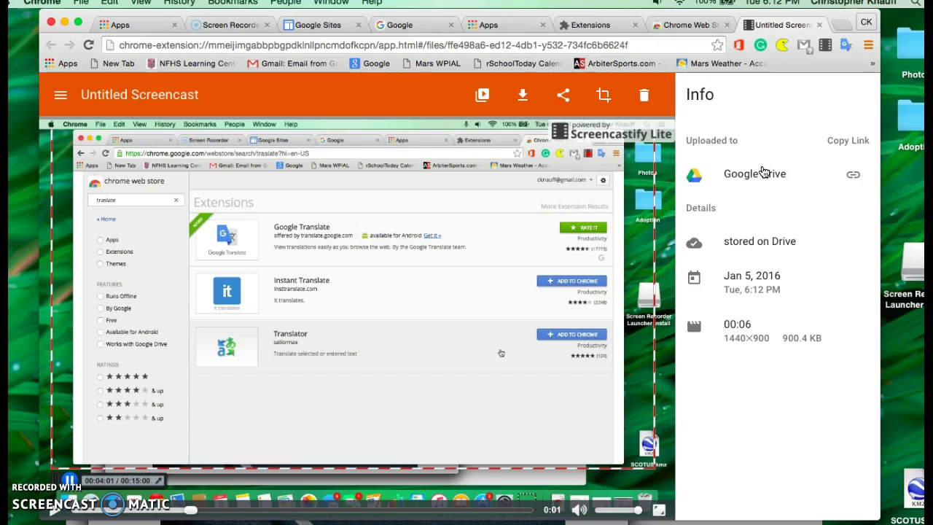
{"action": "left_click", "coordinate": [820, 25]}
{"action": "left_click", "coordinate": [714, 110]}
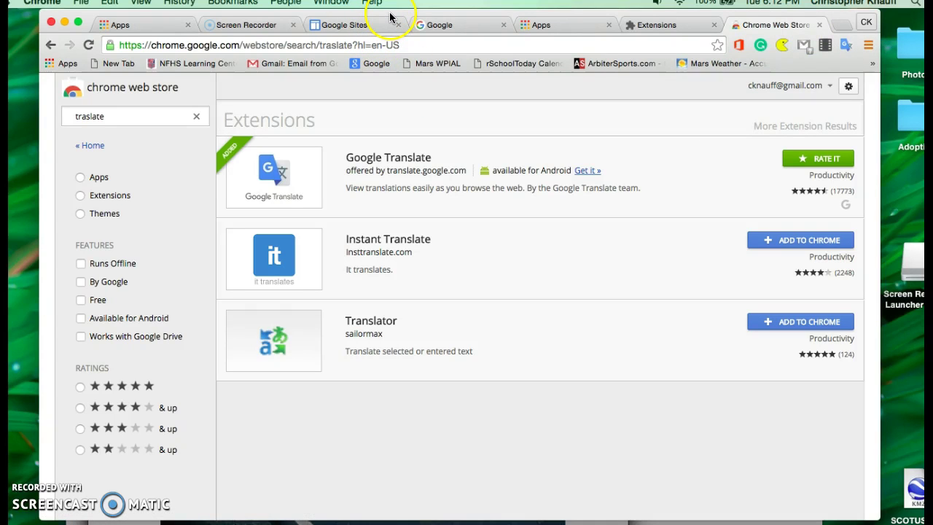
Shift the browser window toward the screen edge and reorder the Google tab ahead of the Google Sites tab.
{"action": "left_click_drag", "start_coordinate": [387, 8], "coordinate": [355, 14]}
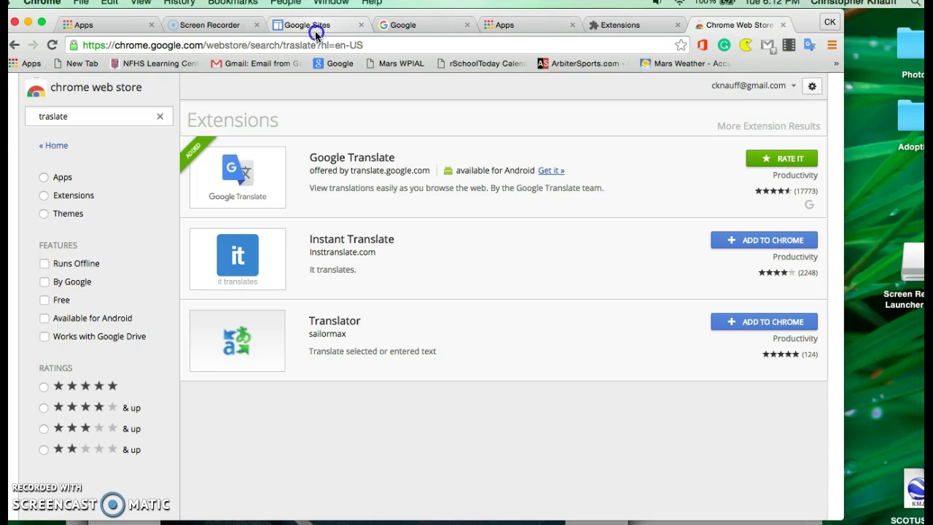
{"action": "left_click", "coordinate": [320, 34]}
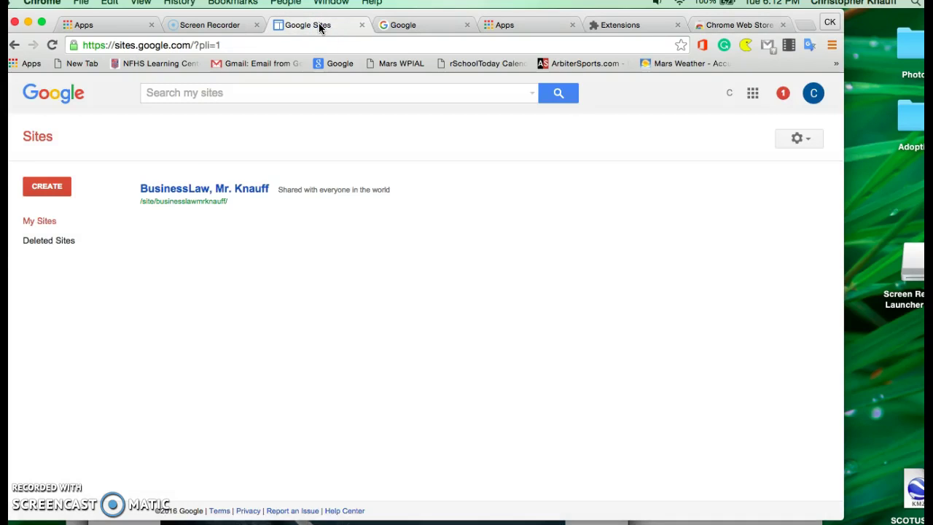
{"action": "left_click", "coordinate": [412, 30]}
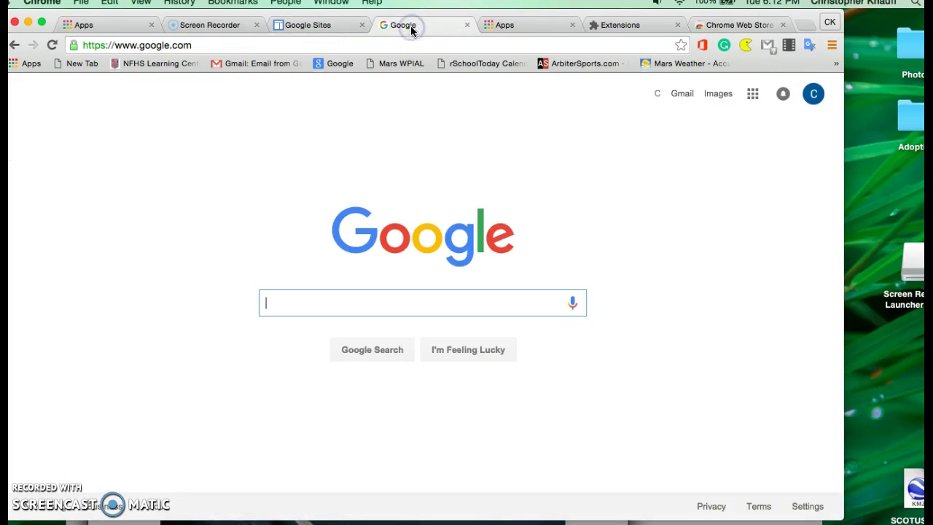
{"action": "mouse_move", "coordinate": [411, 26]}
{"action": "left_mouse_down"}
{"action": "mouse_move", "coordinate": [359, 67]}
{"action": "mouse_move", "coordinate": [400, 47]}
{"action": "mouse_move", "coordinate": [394, 70]}
{"action": "mouse_move", "coordinate": [406, 29]}
{"action": "left_mouse_up"}
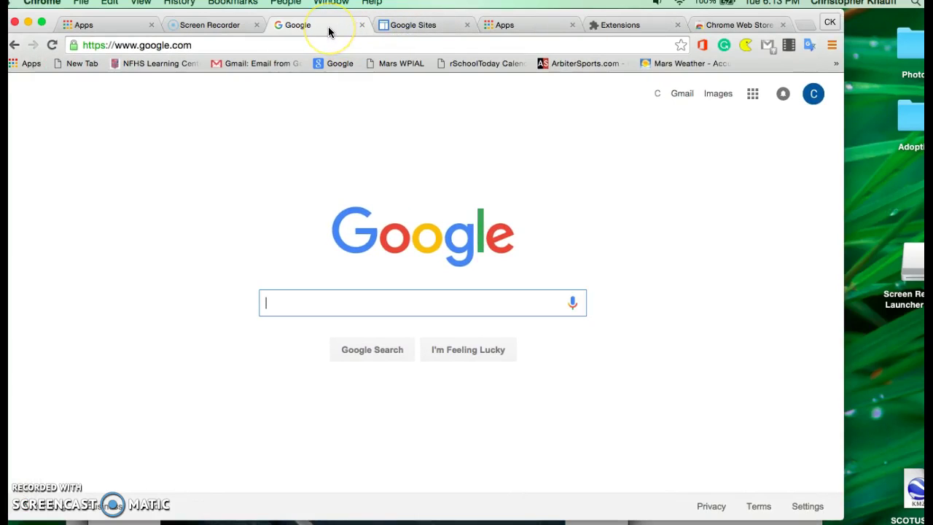
{"action": "left_click_drag", "start_coordinate": [324, 24], "coordinate": [347, 27]}
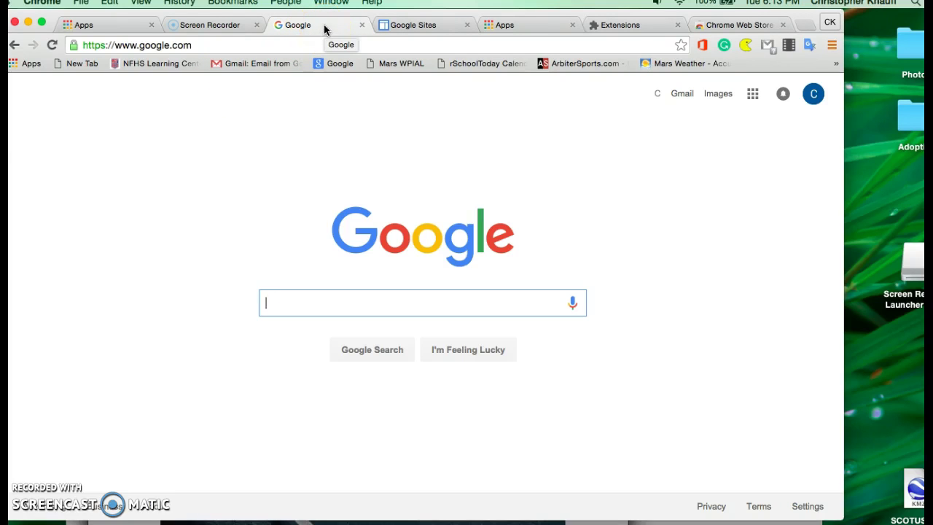
Detach the Google tab into its own separate browser window.
{"action": "left_click_drag", "start_coordinate": [325, 29], "coordinate": [359, 90]}
{"action": "left_click_drag", "start_coordinate": [32, 177], "coordinate": [385, 134]}
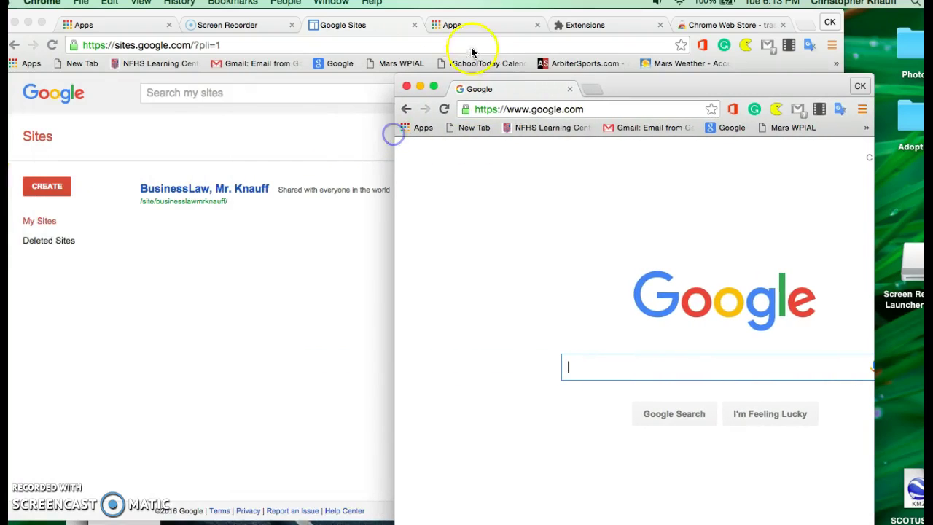
Narrow the original browser window, arrange both windows side by side, and show the Apps page in the original one.
{"action": "left_click", "coordinate": [440, 15]}
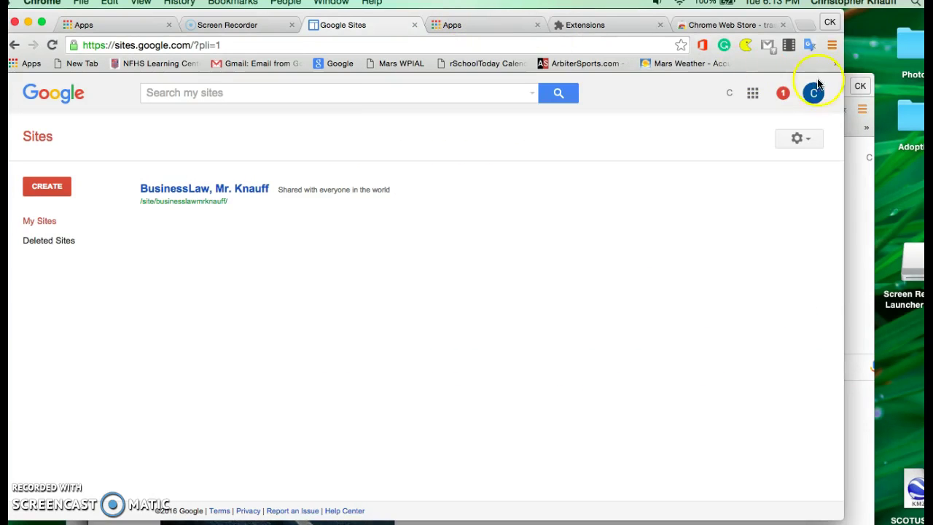
{"action": "left_click_drag", "start_coordinate": [844, 63], "coordinate": [423, 113]}
{"action": "left_click_drag", "start_coordinate": [619, 83], "coordinate": [660, 16]}
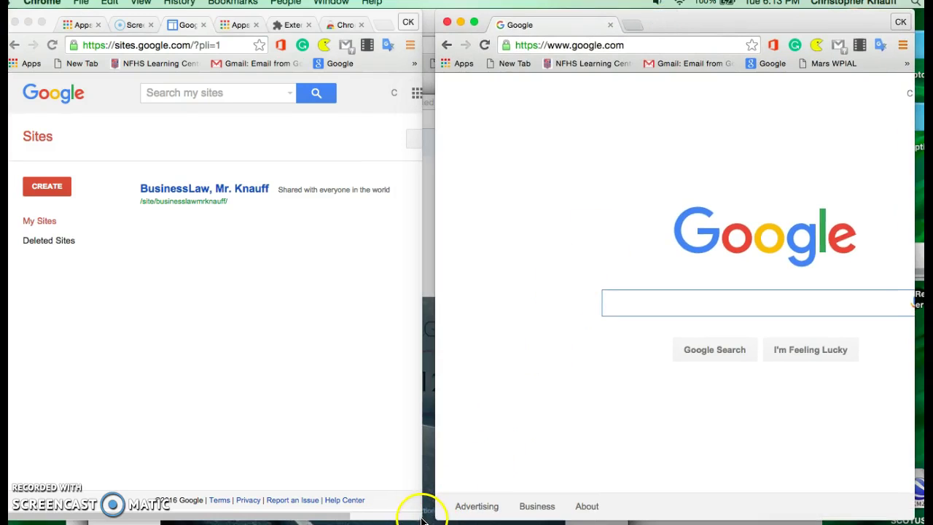
{"action": "left_click_drag", "start_coordinate": [422, 520], "coordinate": [438, 524]}
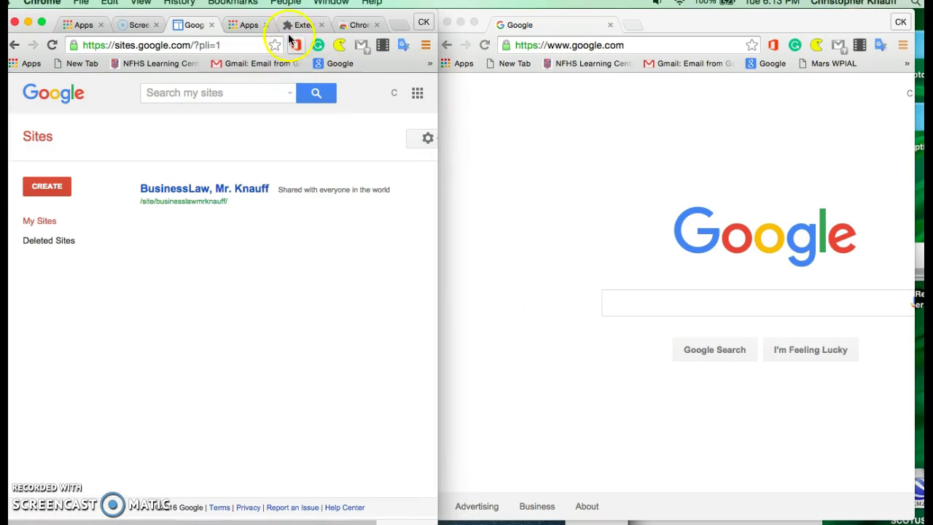
{"action": "left_click", "coordinate": [246, 24]}
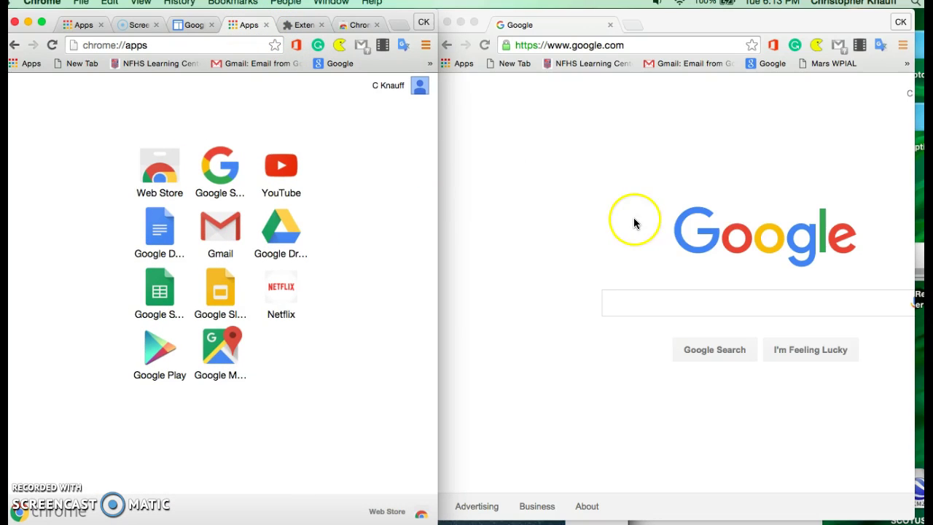